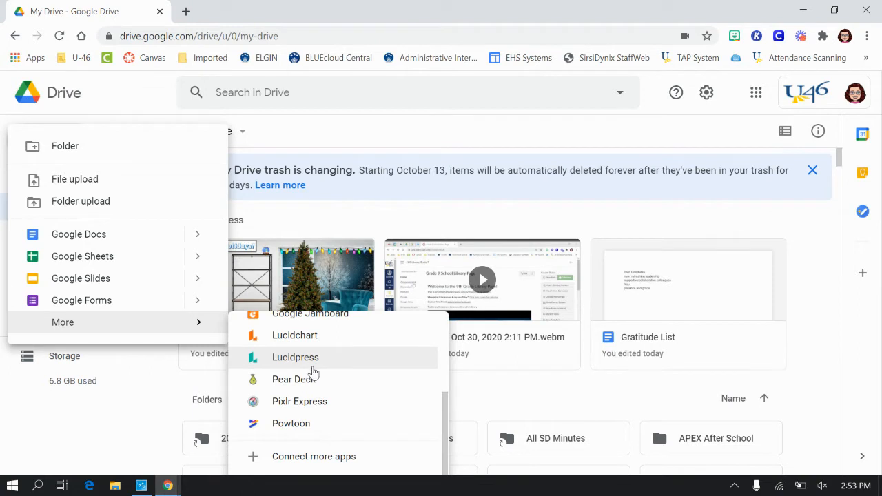
# Open Lucidpress from Google Drive and search its templates for "timeline".
pyautogui.click(322, 363)
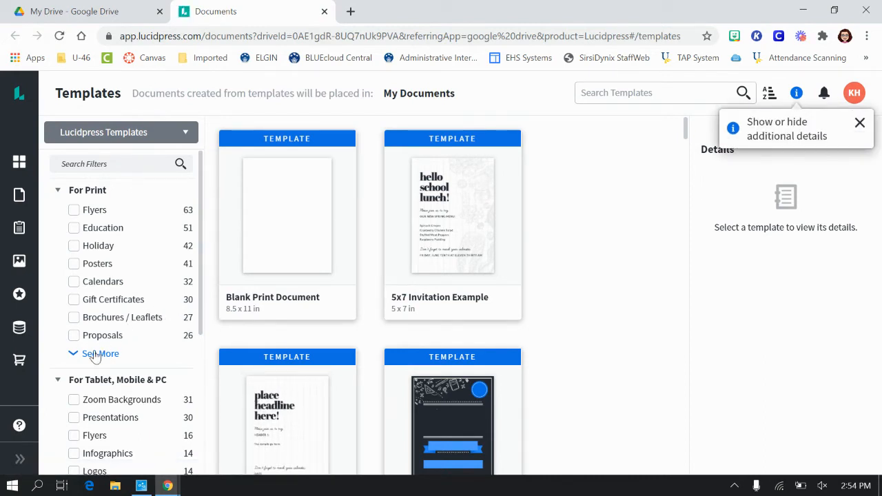
pyautogui.click(648, 97)
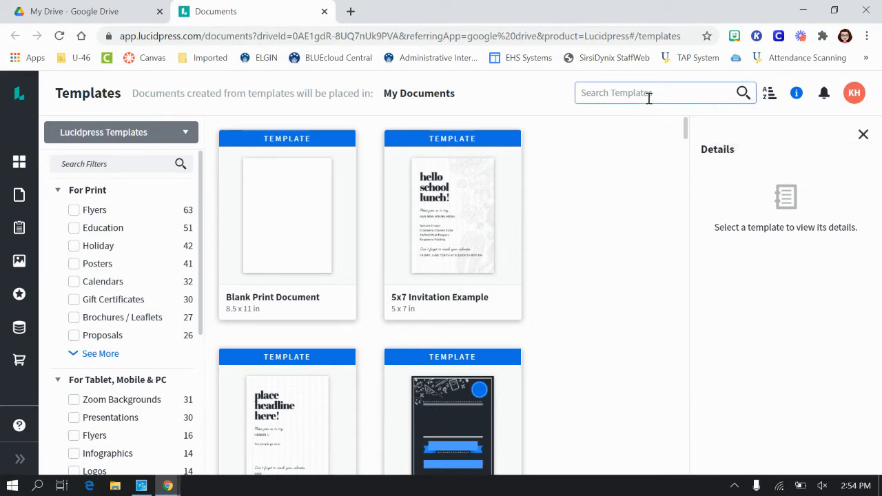
pyautogui.write('timelim')
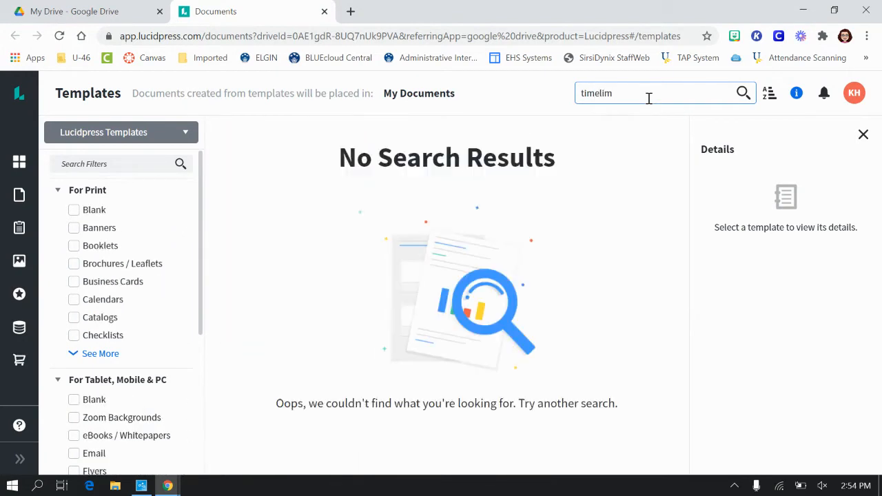
pyautogui.press('BackSpace')
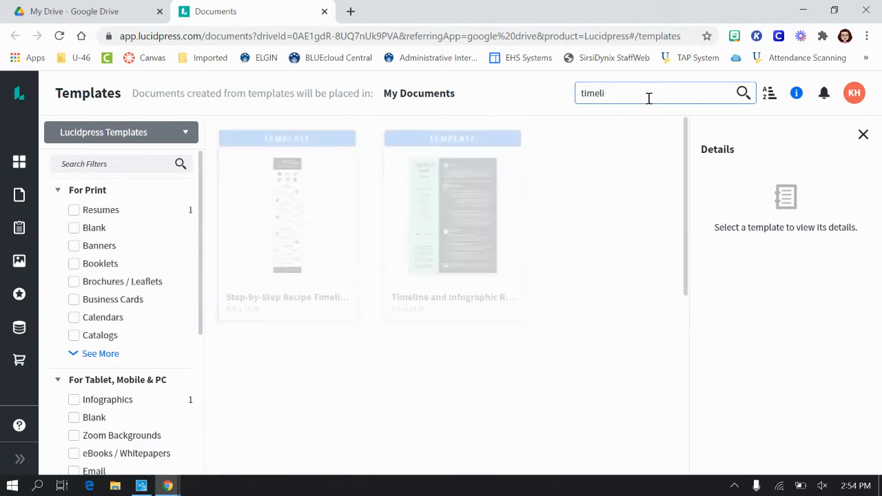
pyautogui.write('ne')
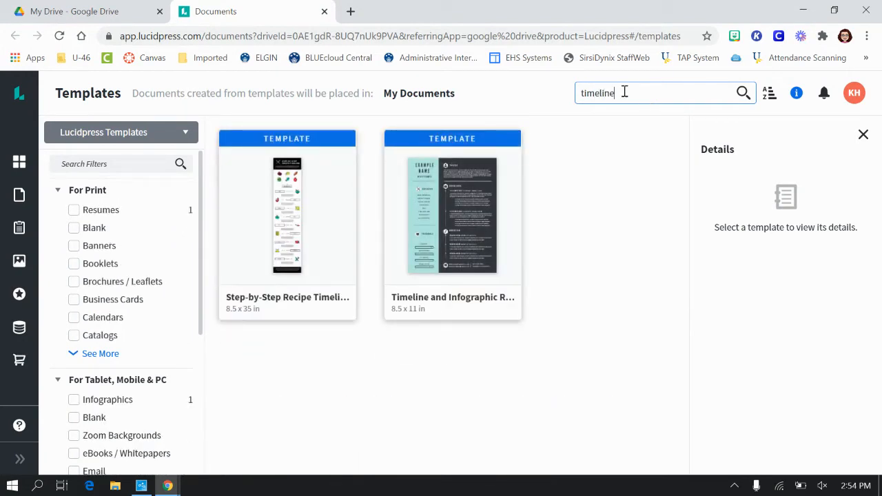
pyautogui.moveTo(342, 186)
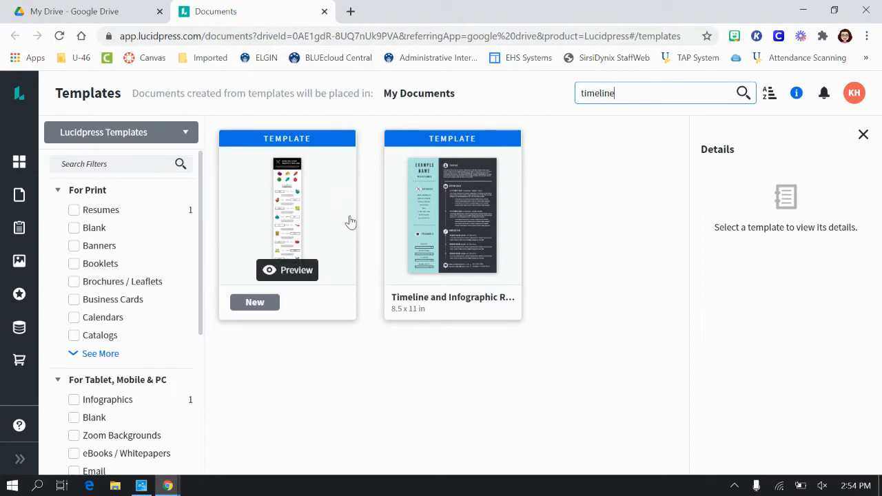
pyautogui.moveTo(407, 175)
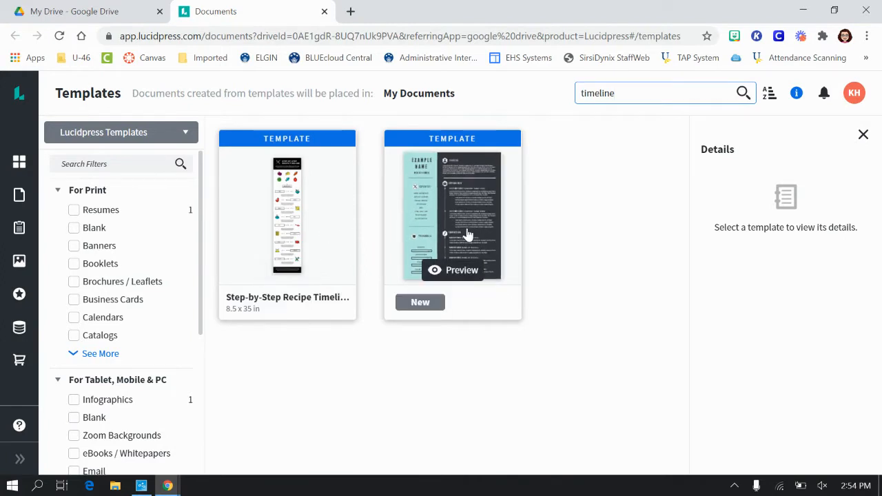
pyautogui.moveTo(293, 208)
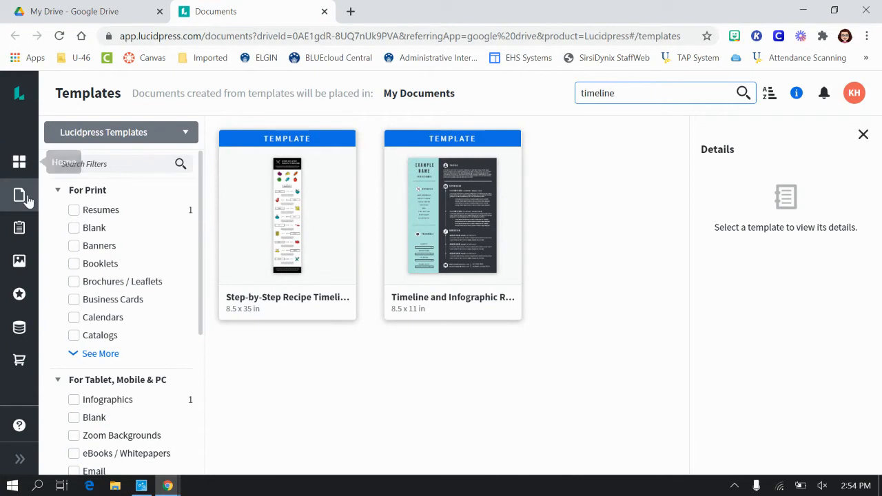
# Create a blank document from the Lucidpress home page and look through the available page sizes.
pyautogui.click(19, 166)
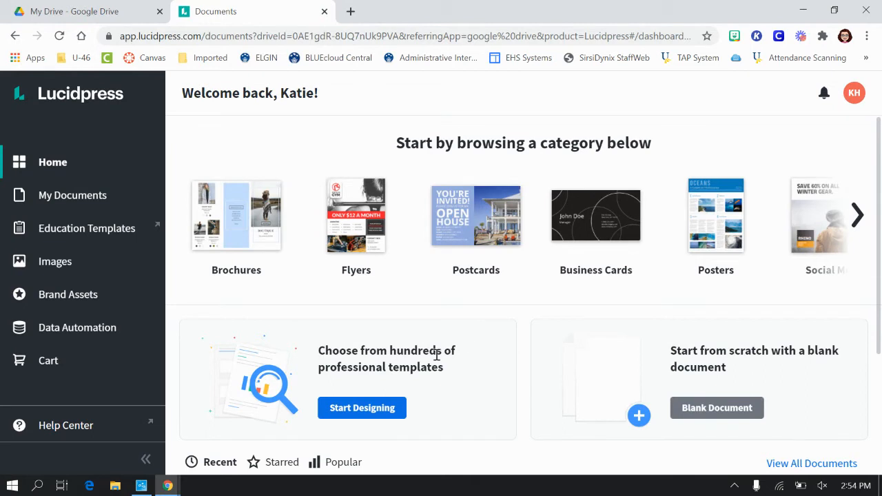
pyautogui.scroll(-2, 432, 348)
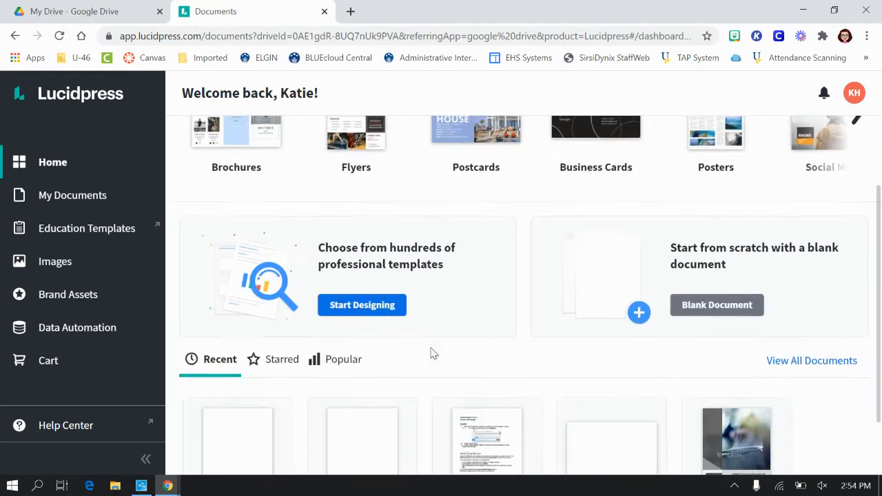
pyautogui.click(715, 311)
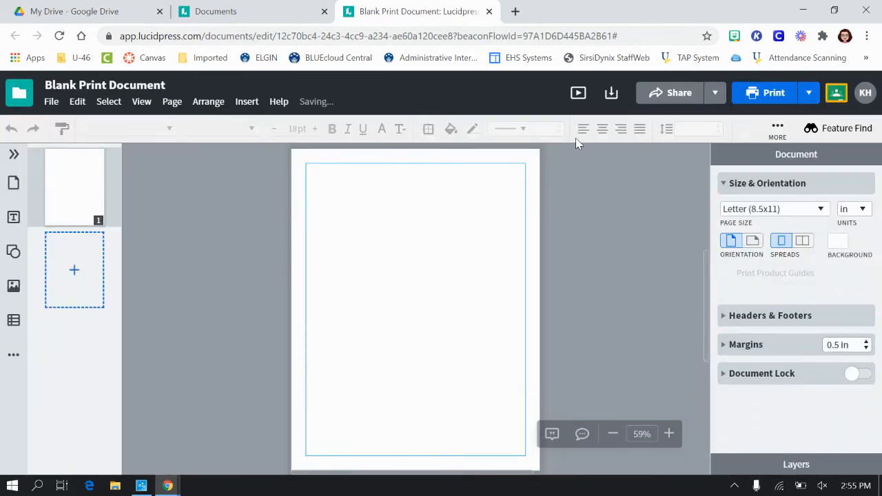
pyautogui.click(780, 210)
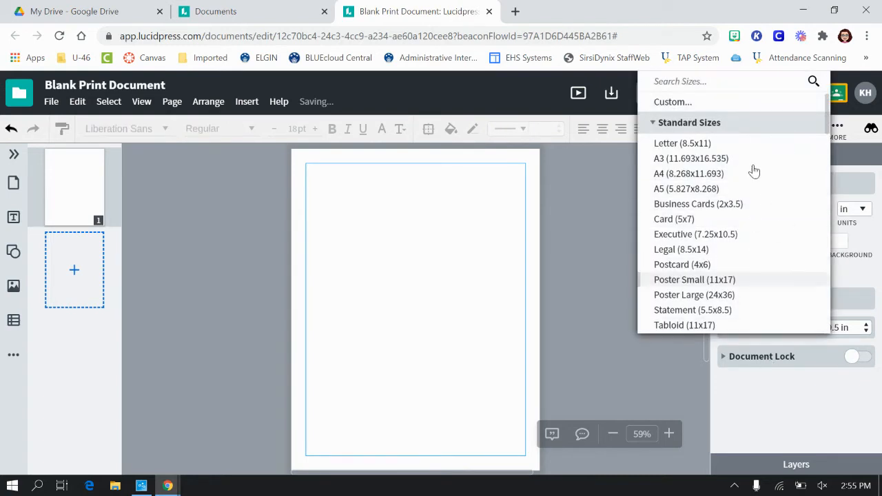
pyautogui.click(592, 218)
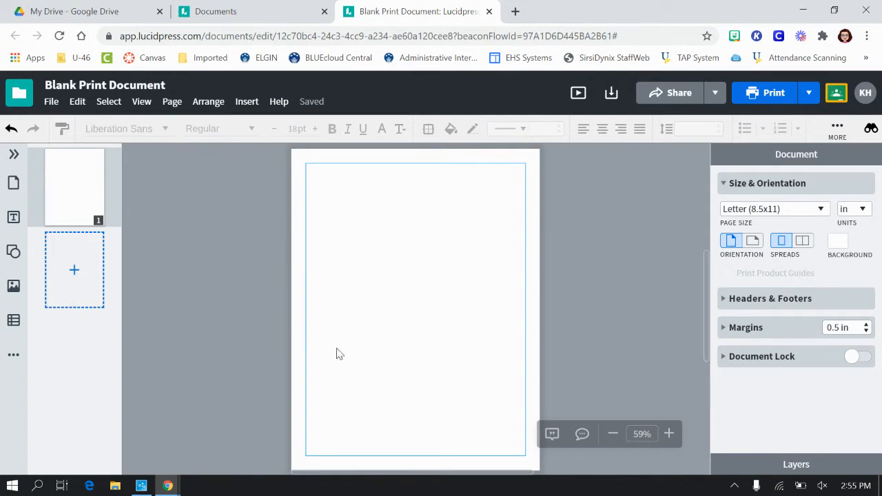
# Add a heading reading "Atomic Theory Timeline" to the page and enlarge its text box to fit the words.
pyautogui.click(11, 156)
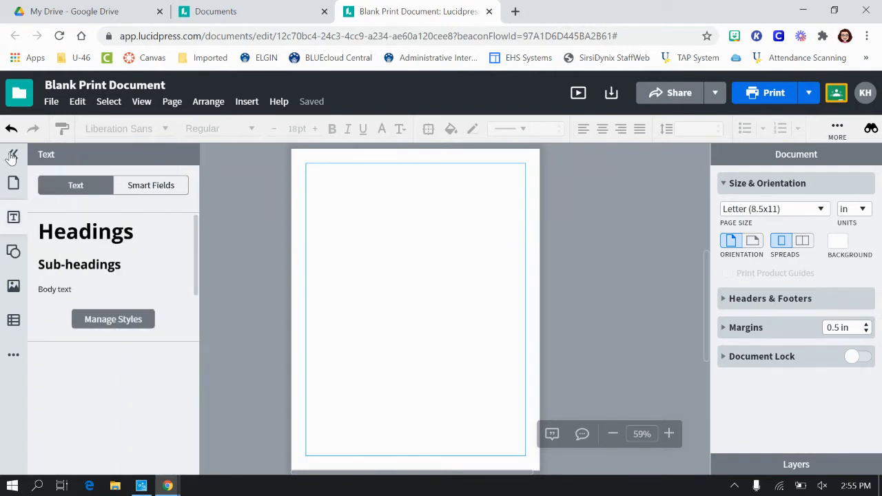
pyautogui.click(71, 232)
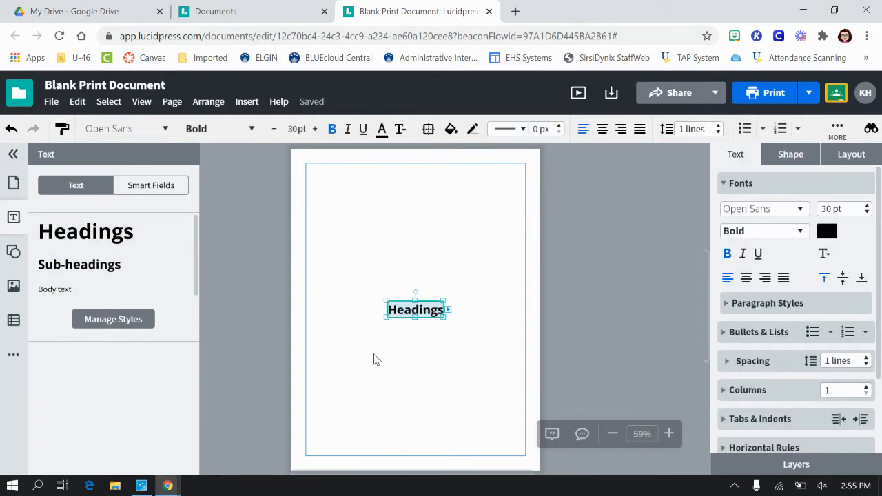
pyautogui.write('Atomic')
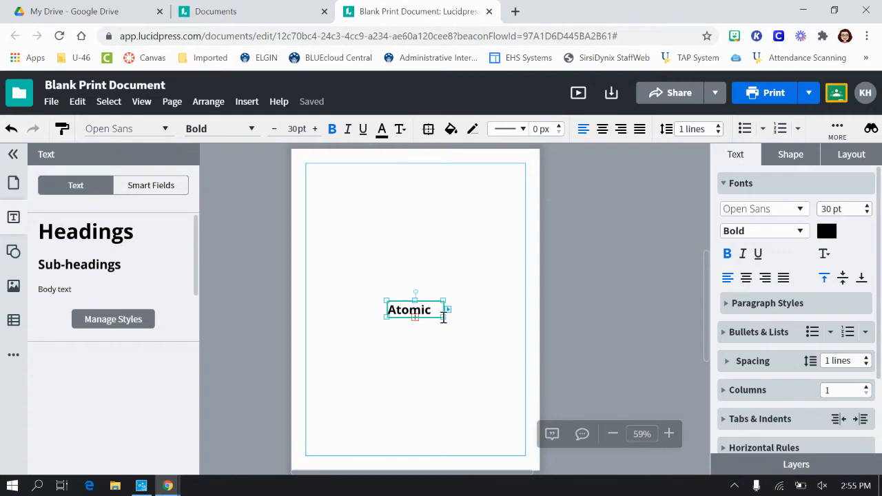
pyautogui.moveTo(444, 316); pyautogui.dragTo(516, 336)
pyautogui.click(396, 326)
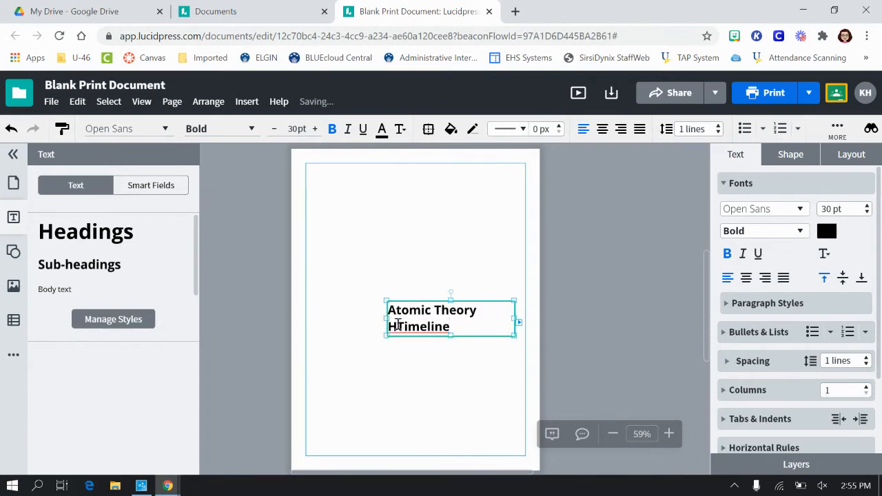
pyautogui.press('BackSpace')
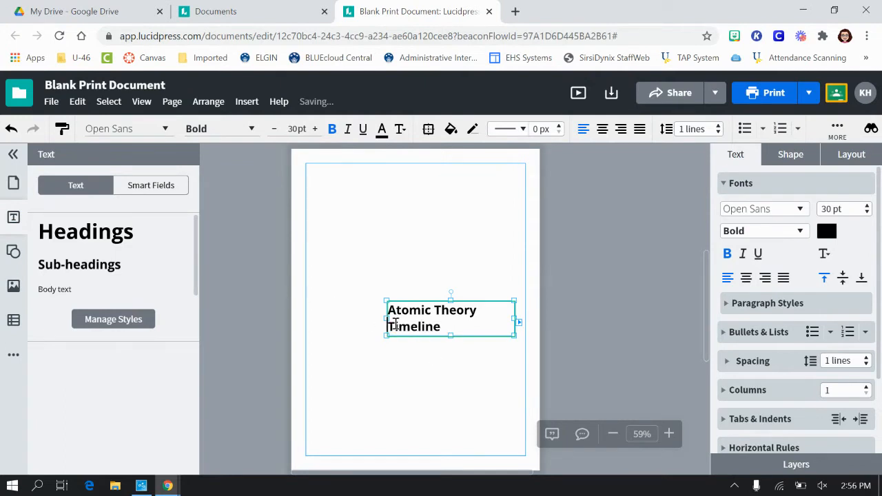
# Fit the heading's text box to a single line starting at the left margin and move it to the page's top margin.
pyautogui.moveTo(382, 315); pyautogui.dragTo(307, 305)
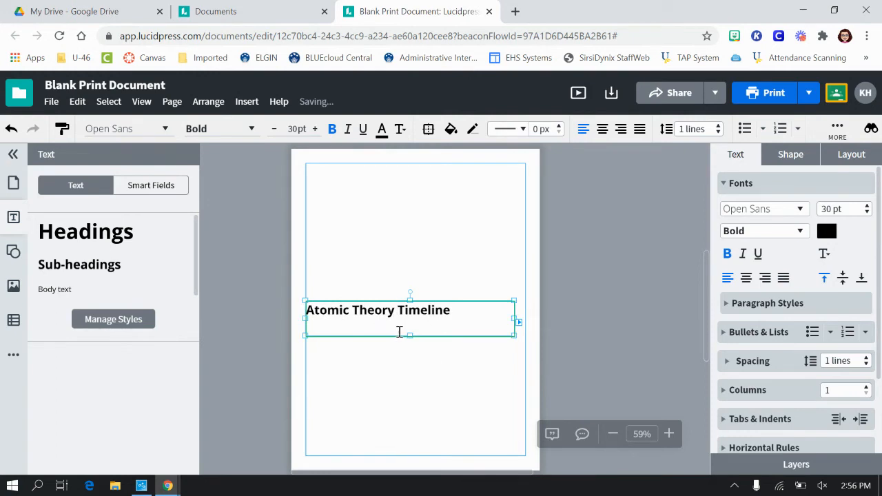
pyautogui.moveTo(410, 338); pyautogui.dragTo(410, 321)
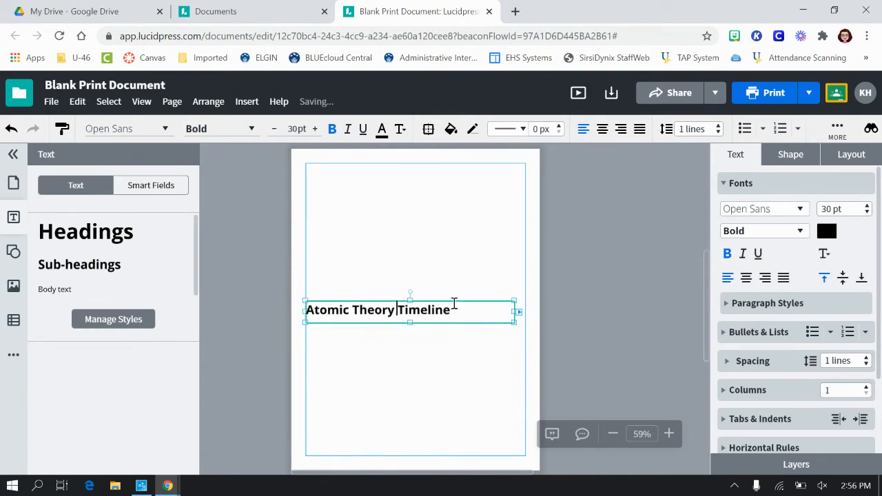
pyautogui.click(449, 323)
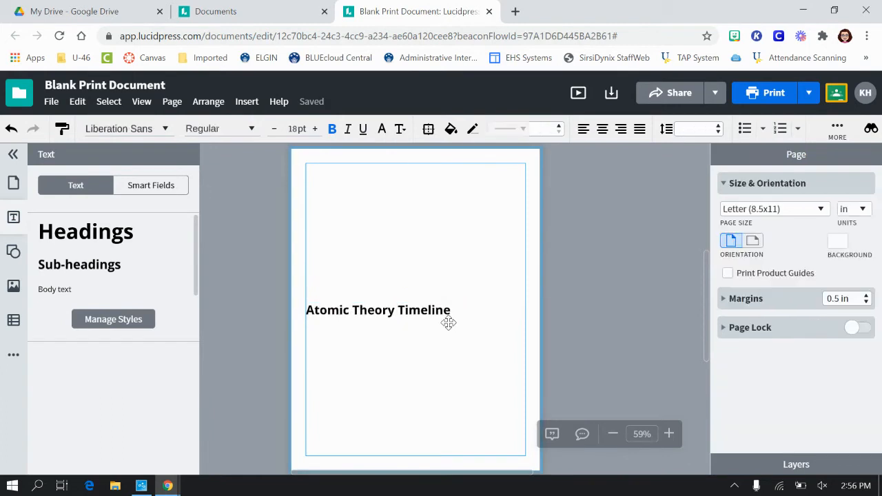
pyautogui.moveTo(437, 309); pyautogui.dragTo(436, 225)
pyautogui.click(413, 300)
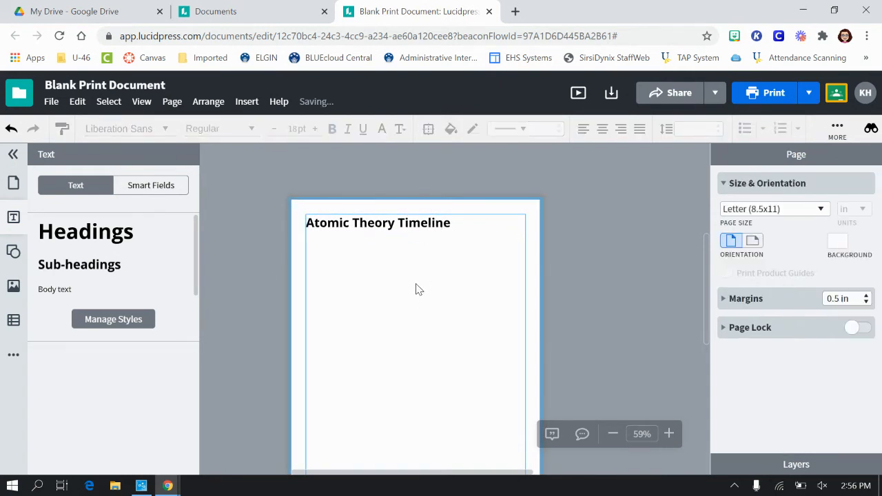
# Add a line shape and stretch it into a vertical line running from the page's top margin to its bottom margin.
pyautogui.click(13, 252)
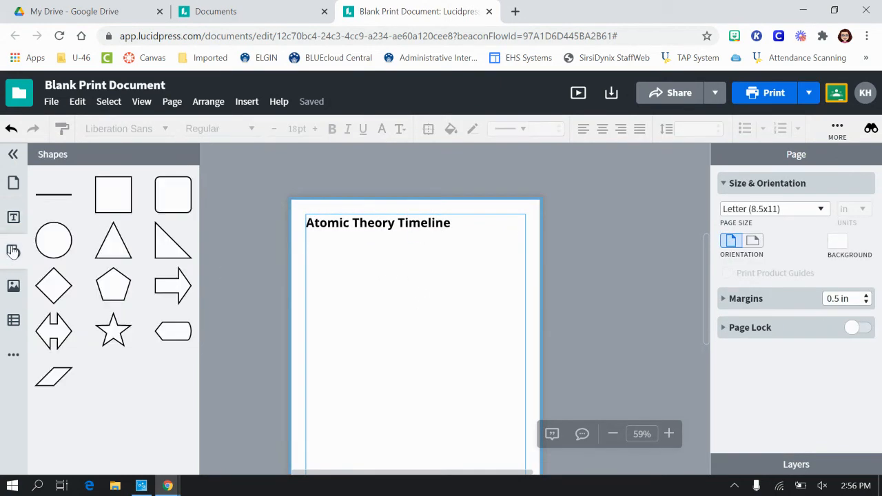
pyautogui.click(69, 193)
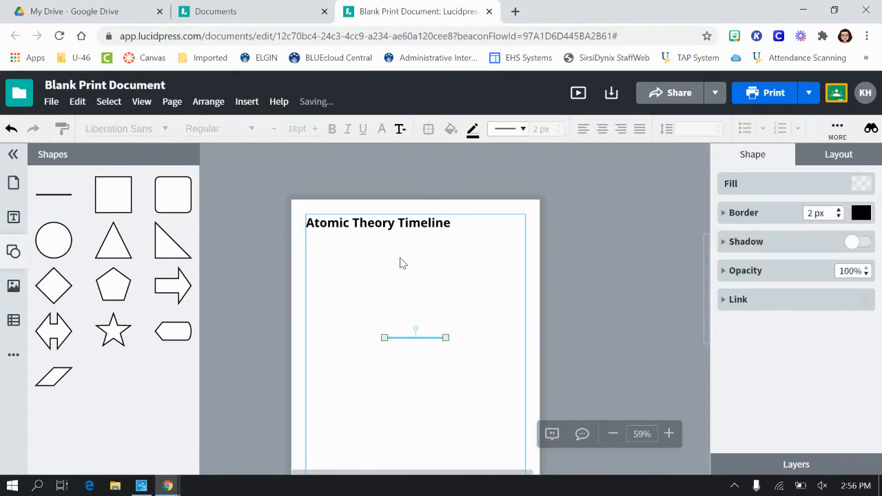
pyautogui.click(418, 334)
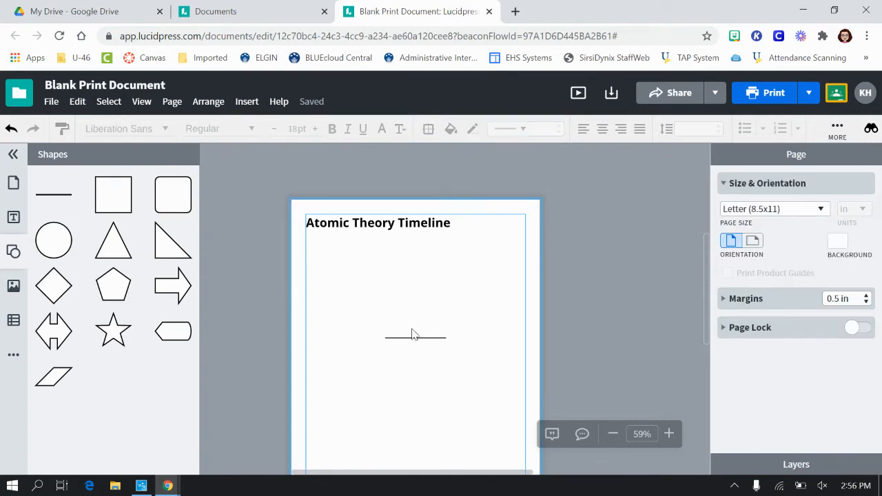
pyautogui.click(418, 336)
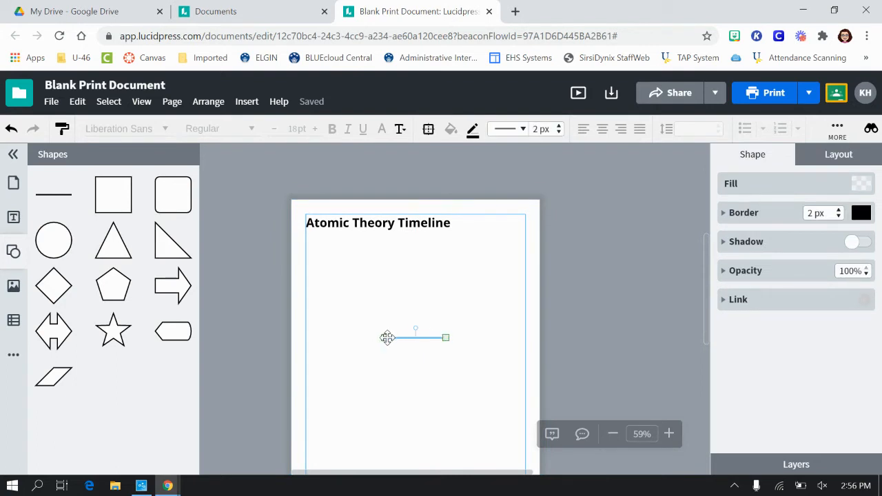
pyautogui.moveTo(387, 338); pyautogui.dragTo(447, 215)
pyautogui.moveTo(444, 338); pyautogui.dragTo(447, 377)
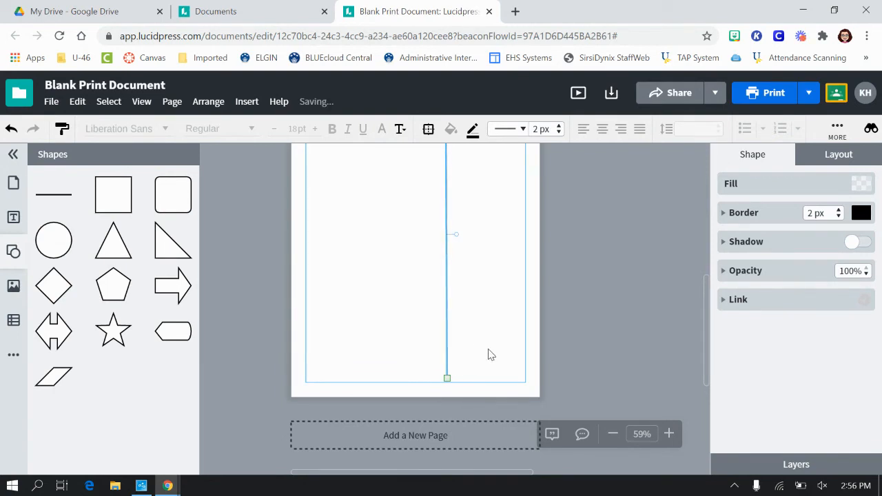
# Shift the vertical line left to the horizontal centre of the page.
pyautogui.scroll(5, 497, 351)
pyautogui.scroll(-5, 496, 352)
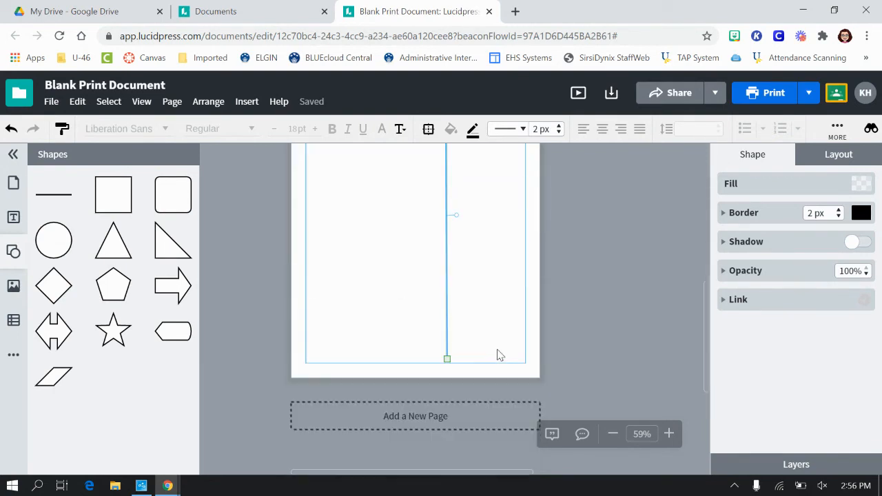
pyautogui.scroll(3, 495, 345)
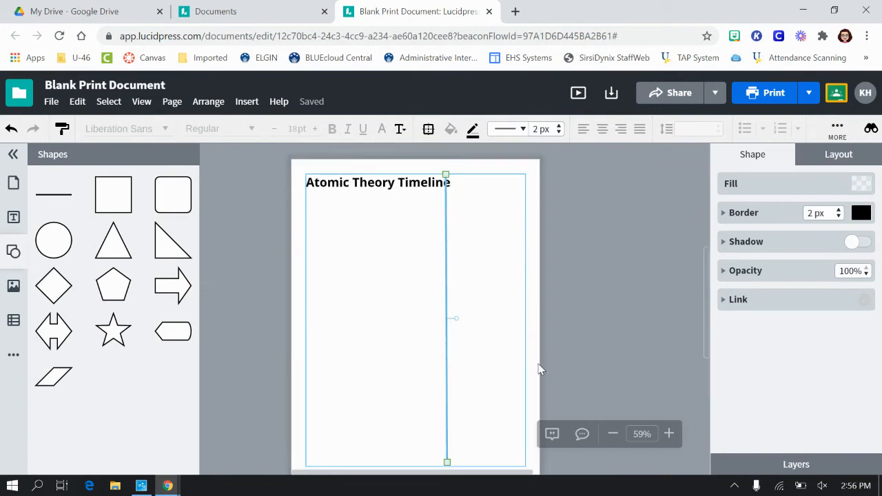
pyautogui.press('Left')
pyautogui.press('Left')
pyautogui.press('Left')
pyautogui.press('Left')
pyautogui.press('Left')
pyautogui.press('Left')
pyautogui.press('Left')
pyautogui.press('Left')
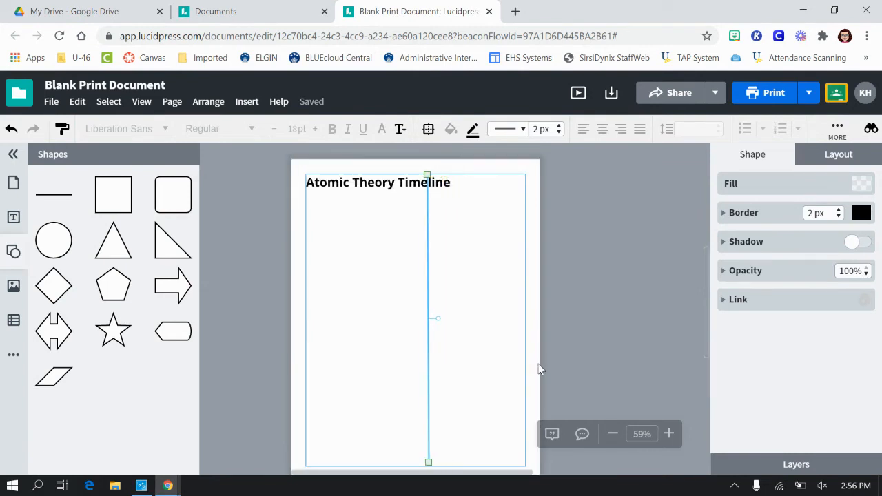
pyautogui.press('Right')
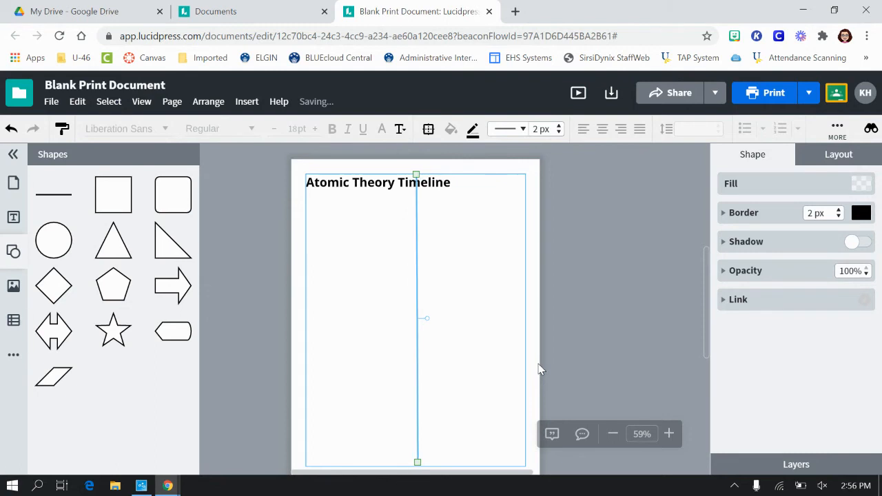
pyautogui.click(511, 303)
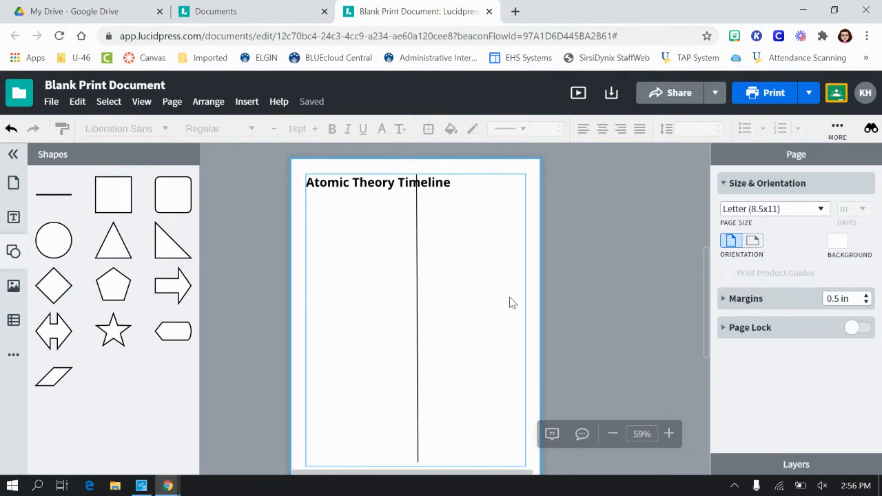
# Shorten the vertical line from its upper end so that it starts just below the heading.
pyautogui.click(416, 226)
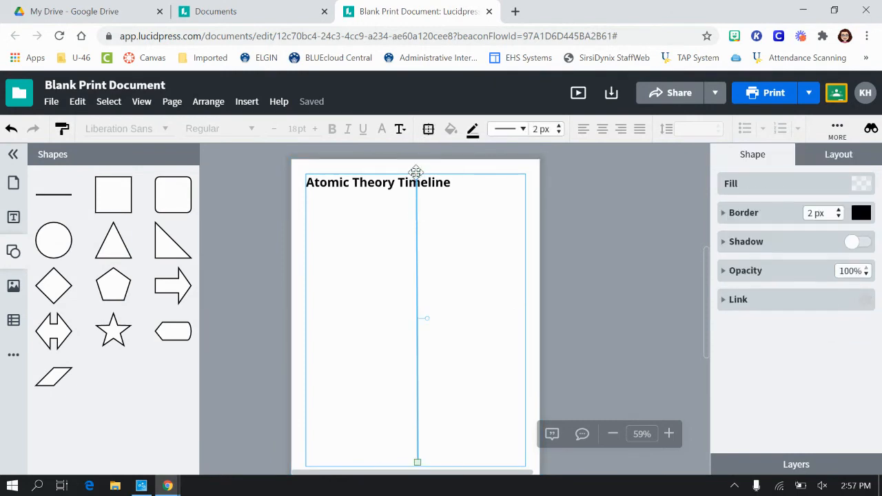
pyautogui.moveTo(416, 173); pyautogui.dragTo(417, 193)
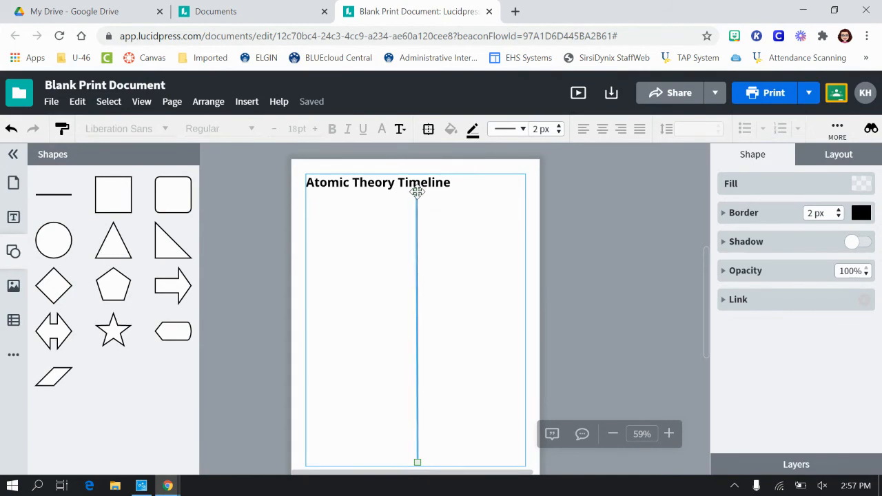
pyautogui.click(610, 232)
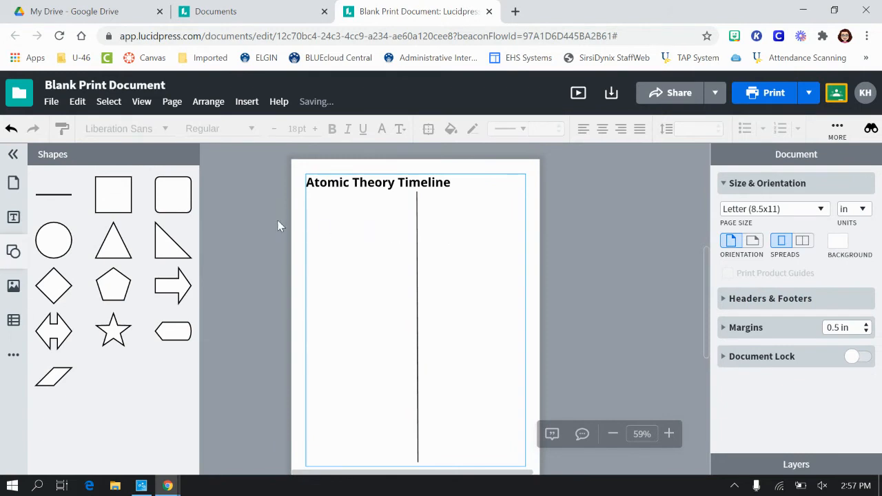